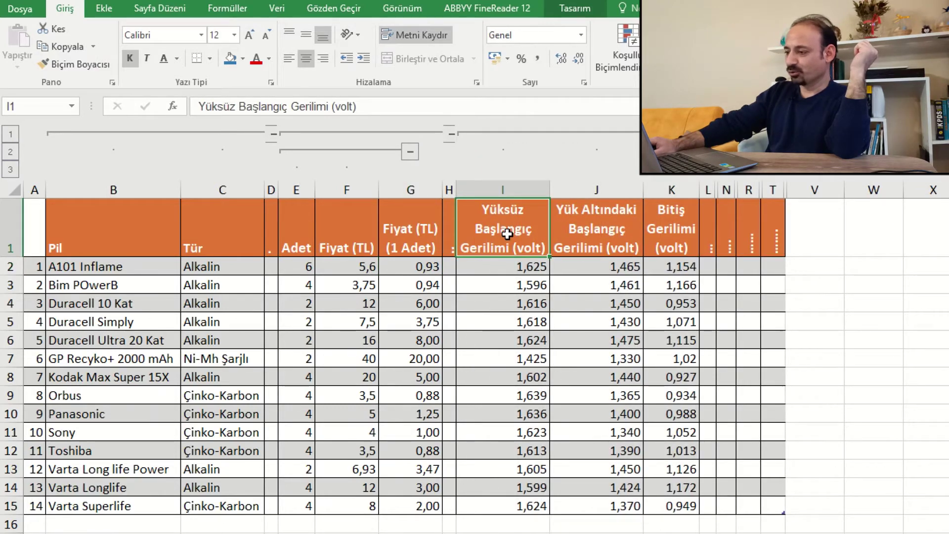
Step: Examine the no-load start, under-load start and end voltage columns, including the first battery's values
click(521, 269)
click(578, 242)
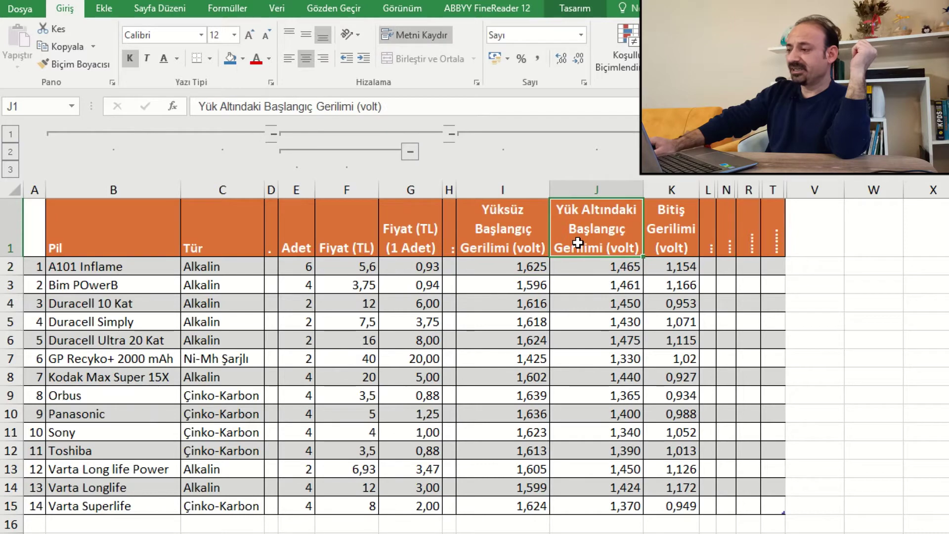
click(593, 267)
key(Up)
click(593, 267)
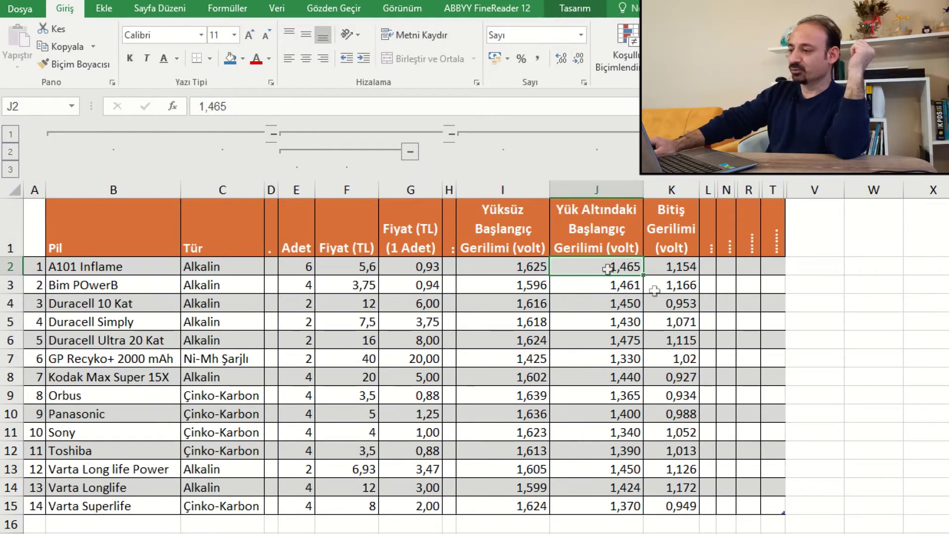
click(673, 266)
key(Up)
click(675, 268)
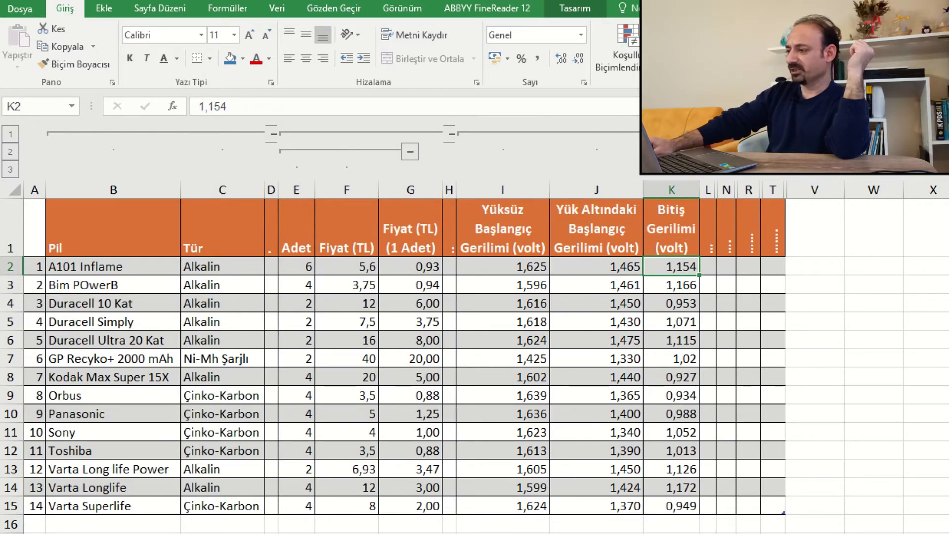
Step: Expand the collapsed column group holding Ortalama Çekilen Akım (mA) and review the average current for all batteries
click(726, 151)
click(751, 242)
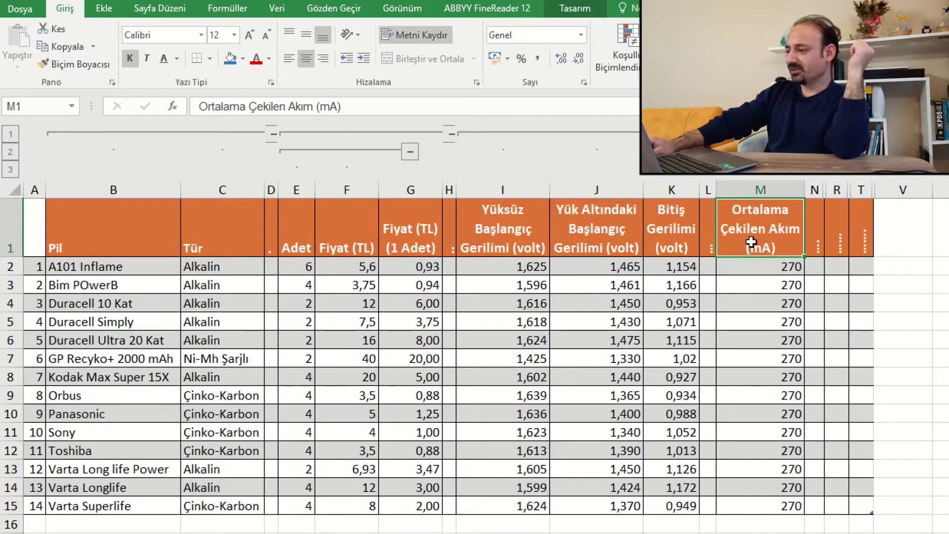
drag(756, 273, 749, 514)
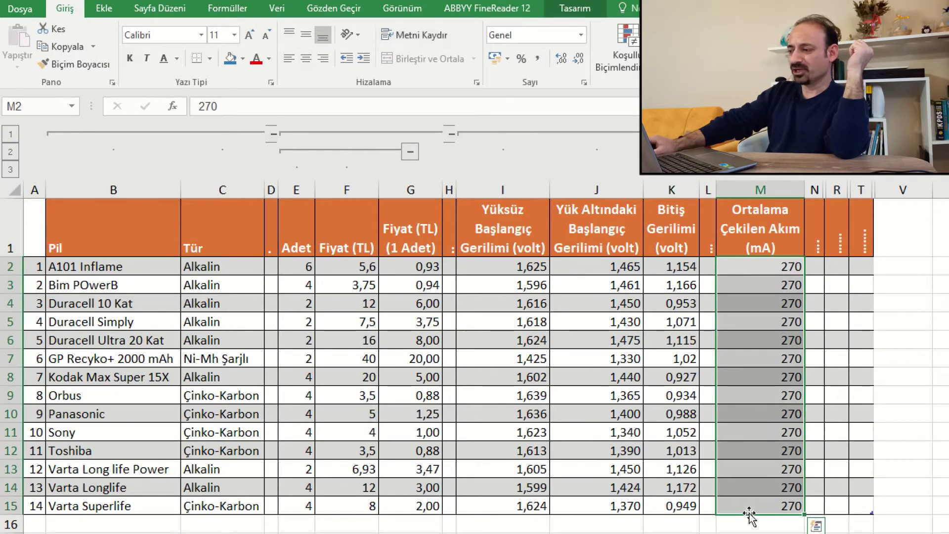
click(759, 226)
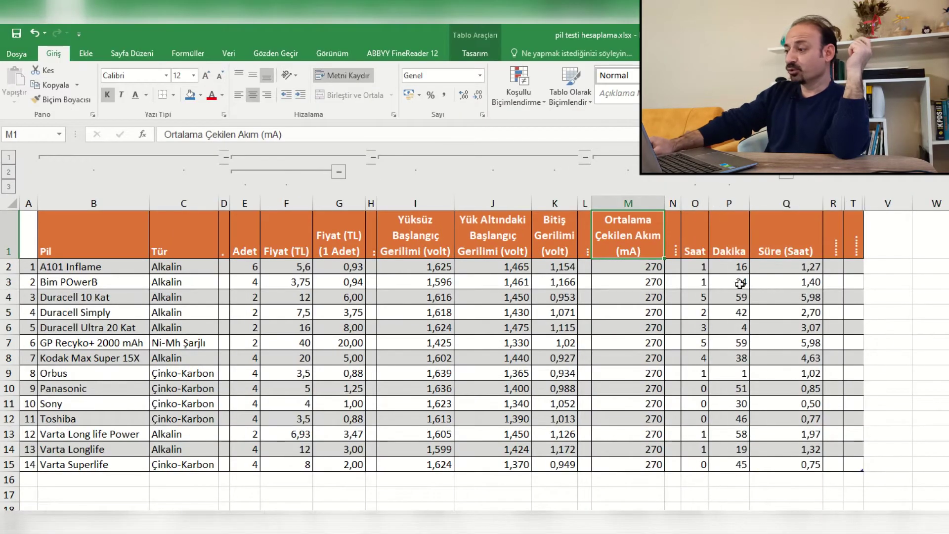
Step: Inspect the Saat and Dakika columns and the Süre (Saat) formula in Q2
click(733, 243)
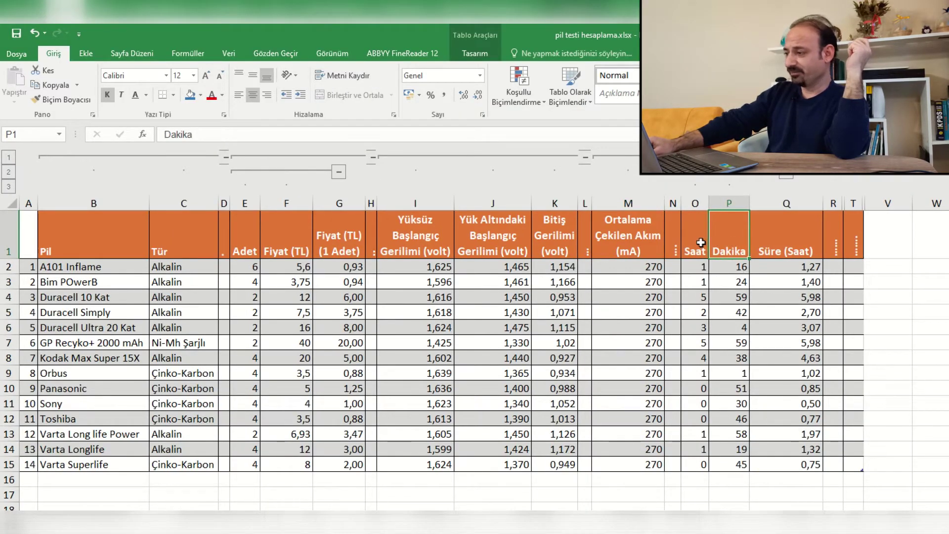
click(784, 266)
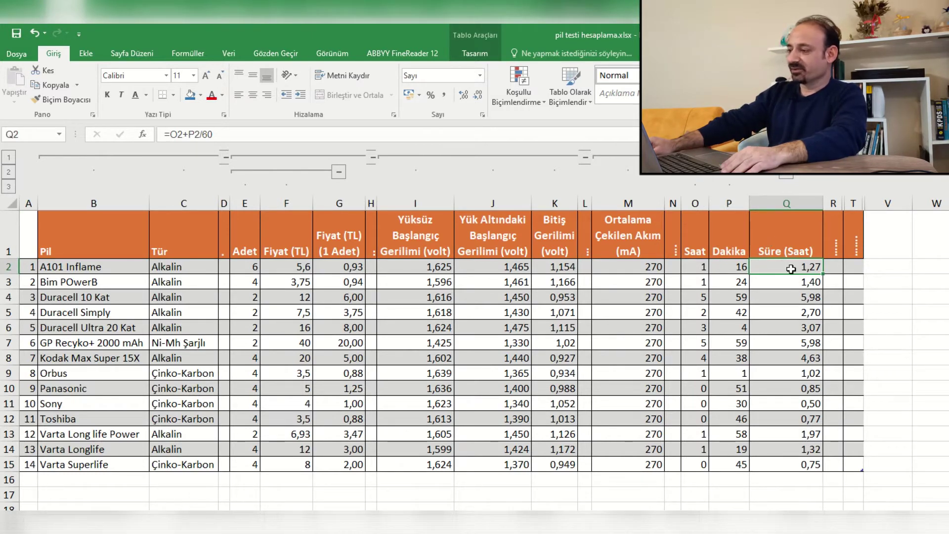
key(Down)
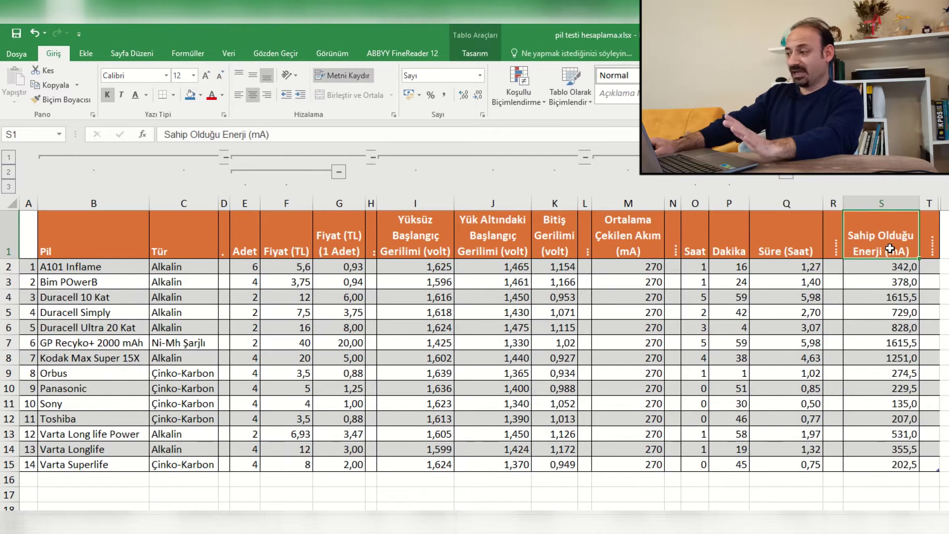
Step: Inspect the Sahip Olduğu Enerji (mA) formula in S2 with its referenced cells, and check the formula in S13
click(897, 269)
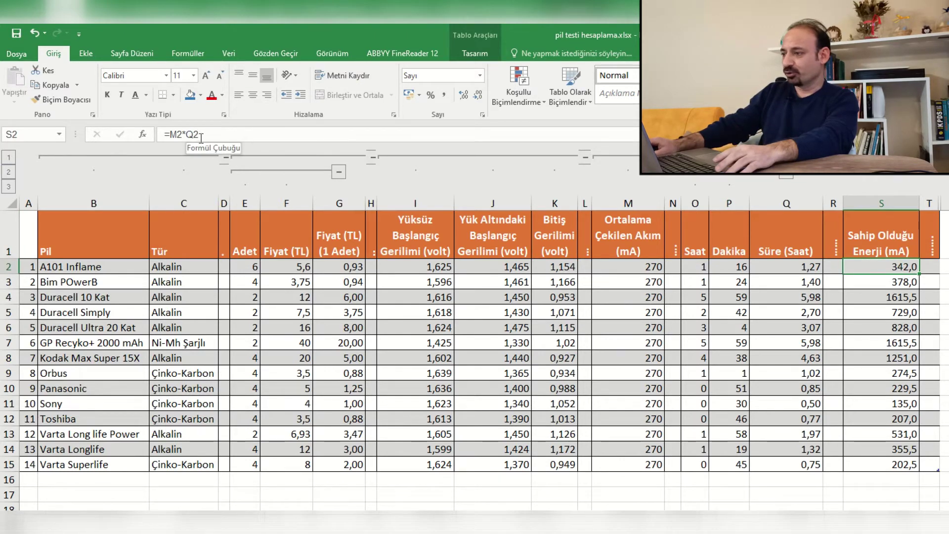
double_click(905, 269)
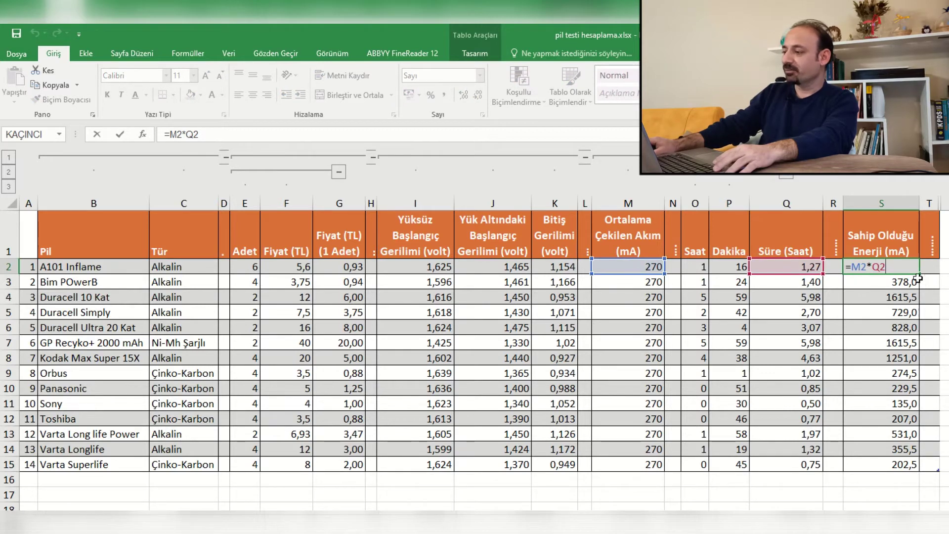
key(Return)
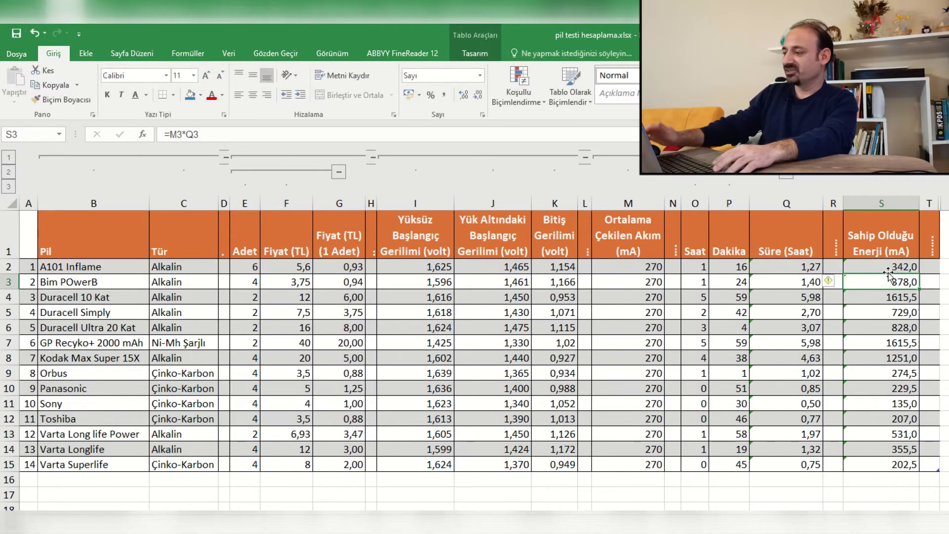
click(895, 267)
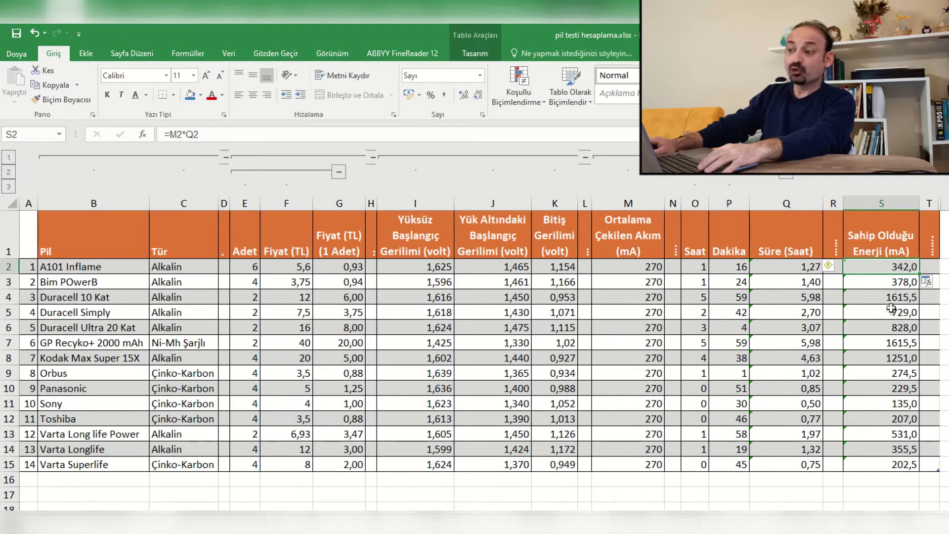
click(895, 434)
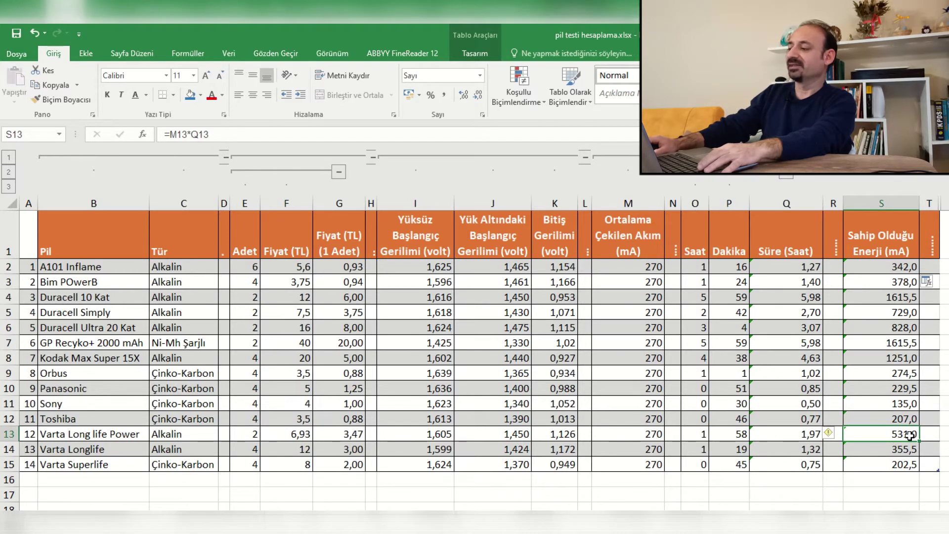
Step: Sort the battery table by Sahip Olduğu Enerji (mA) from largest to smallest
click(896, 266)
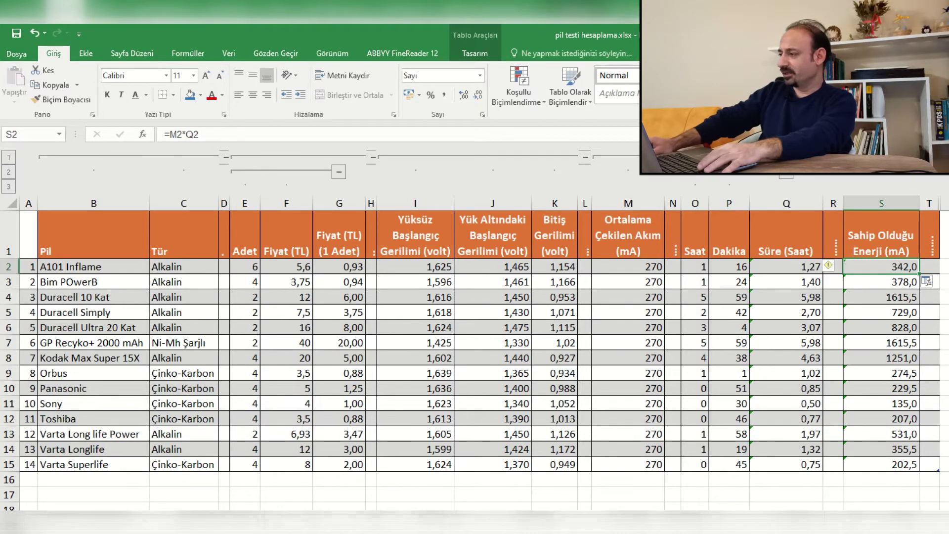
key(alt+h)
key(s)
key(o)
Step: Examine the durations and energy values of the highest-ranked batteries, including the formula for GP Recyko+ 2000 mAh
key(Left)
key(Left)
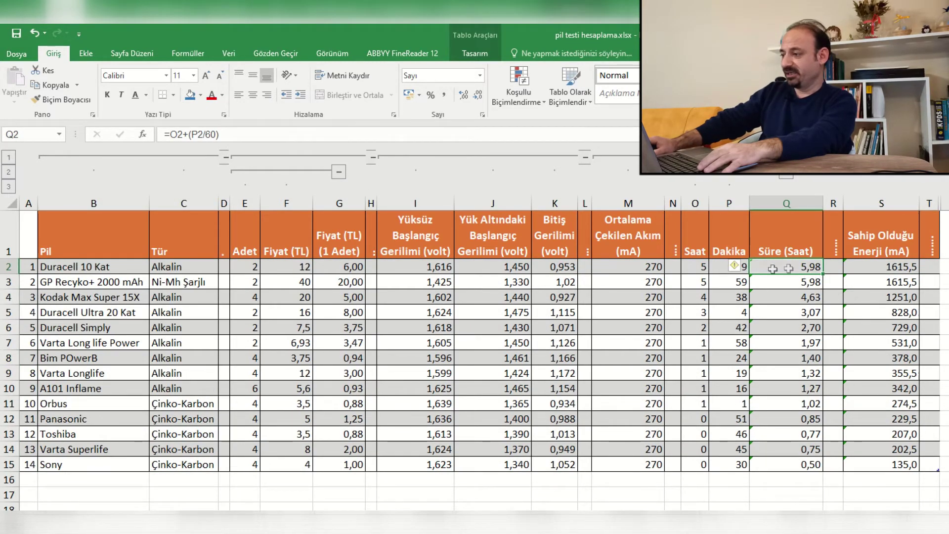
click(835, 266)
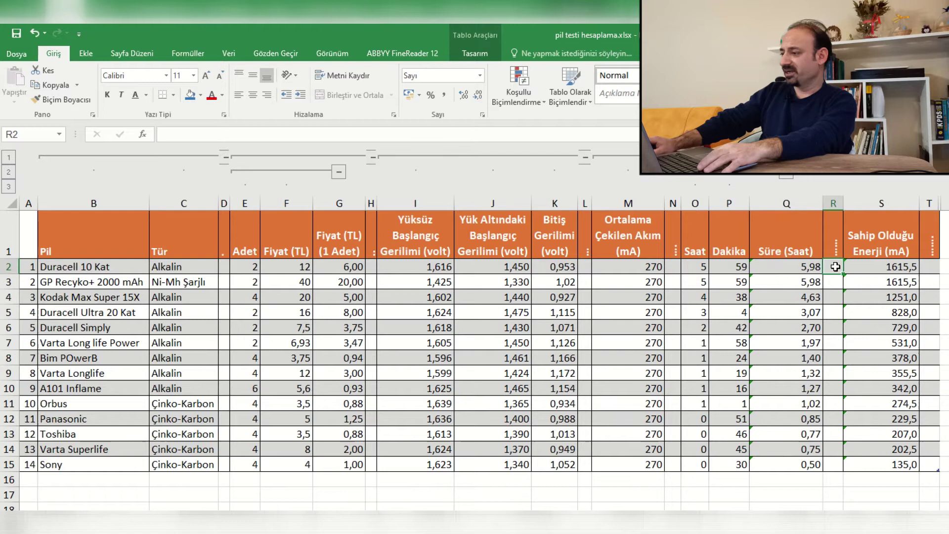
click(874, 269)
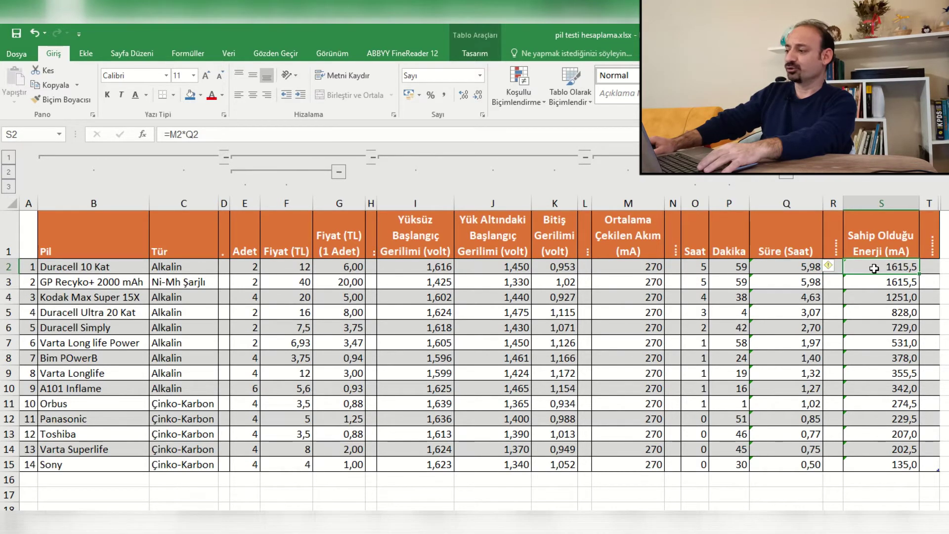
click(878, 281)
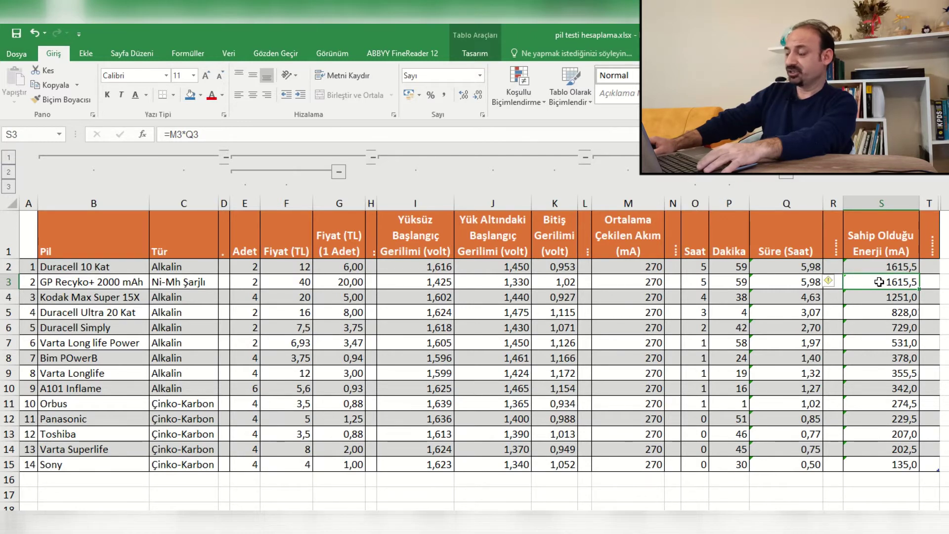
double_click(879, 281)
key(Escape)
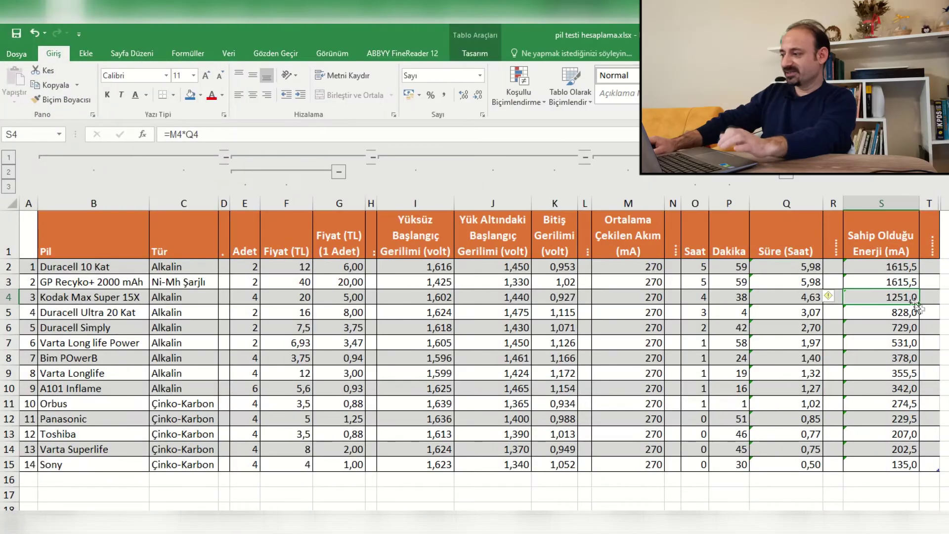
click(899, 269)
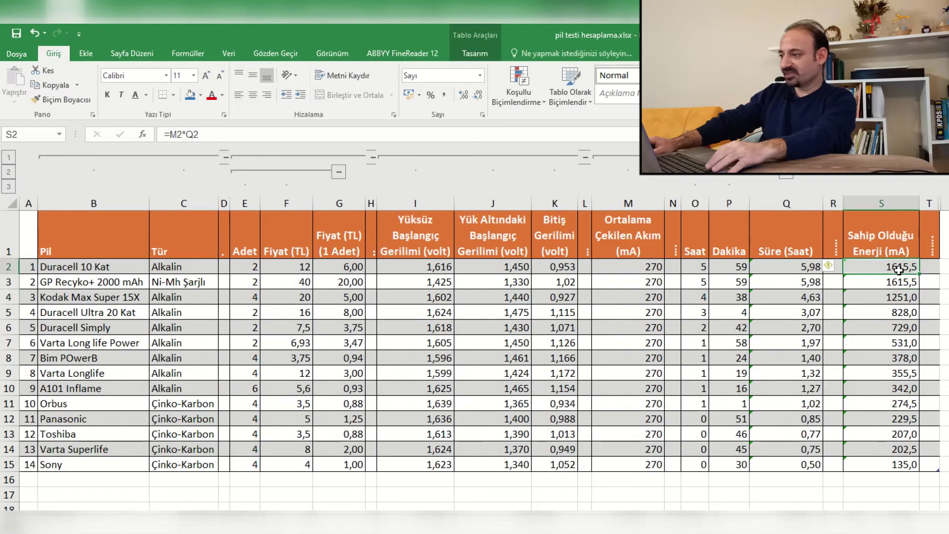
click(902, 298)
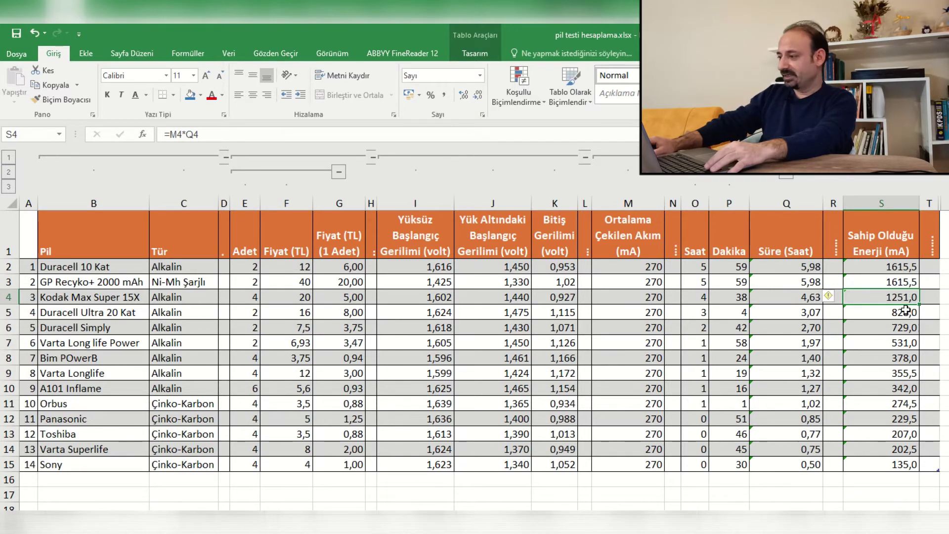
click(905, 310)
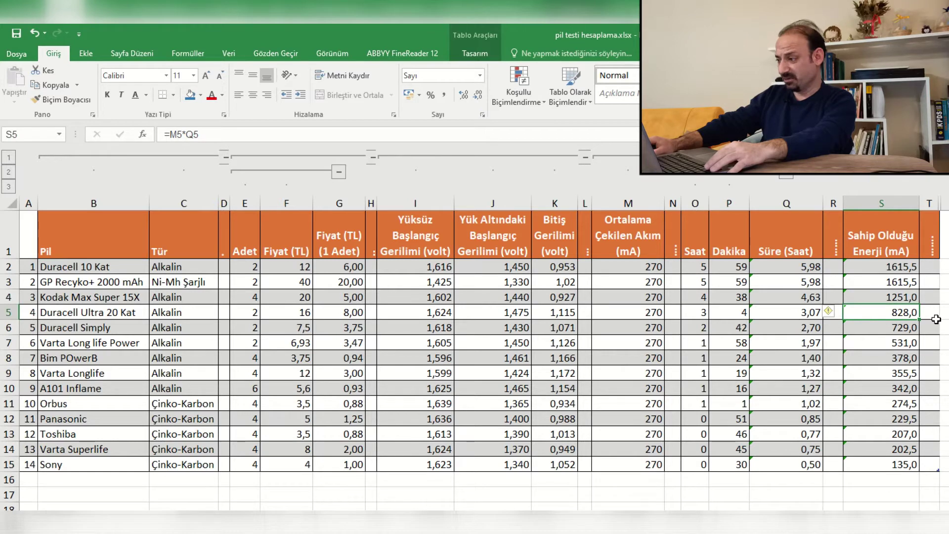
Step: Make the energy values of the three Duracell batteries bold in cells S2, S5 and S6
click(909, 267)
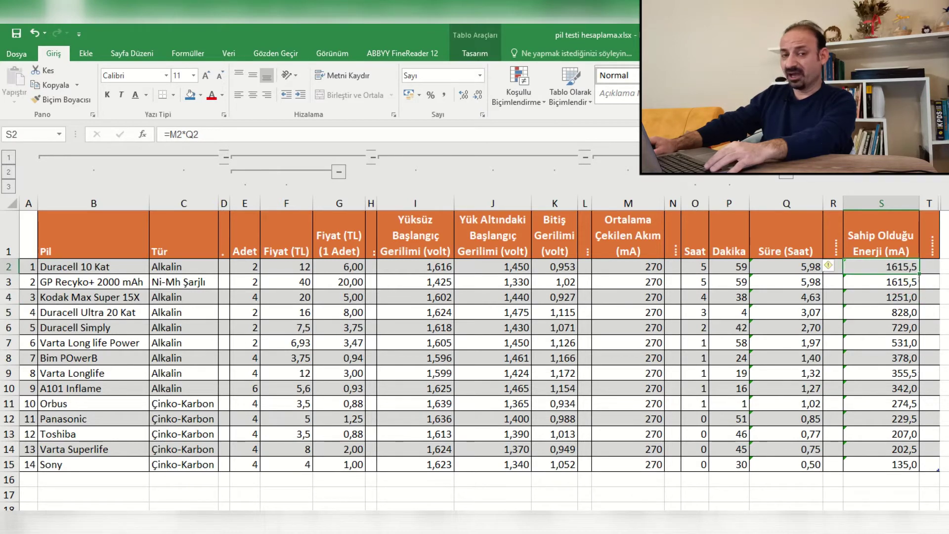
ctrl+click(902, 311)
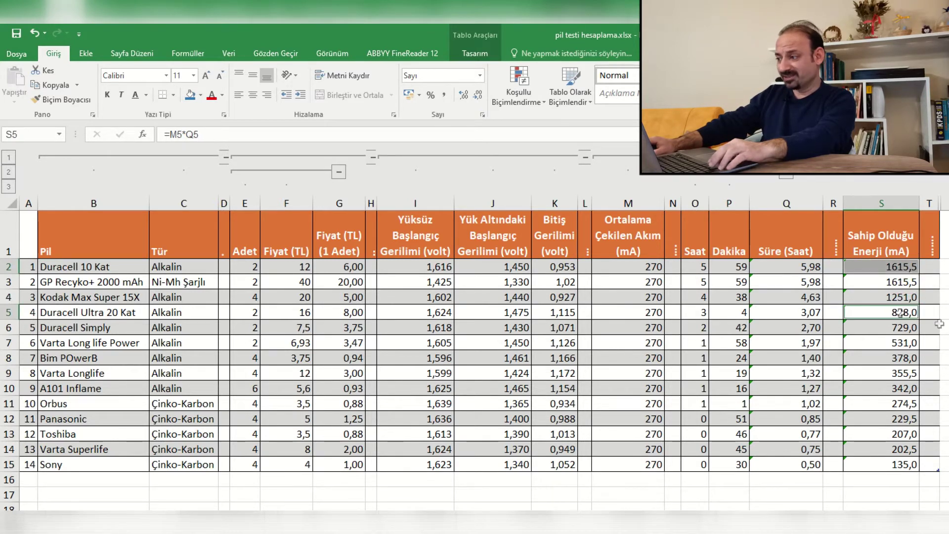
ctrl+click(897, 328)
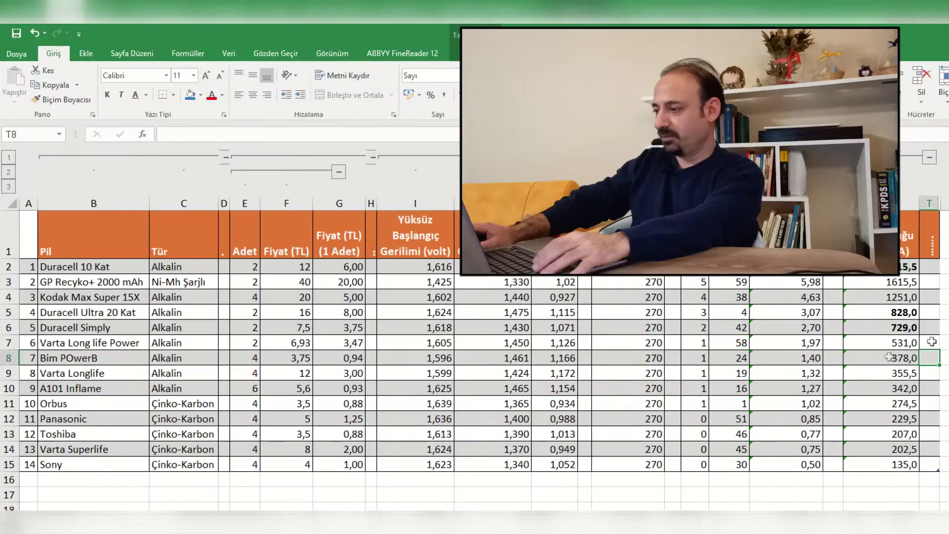
Step: Compare the energy values of Varta Long life Power, Bim POwerB and Varta Longlife in column S
click(914, 348)
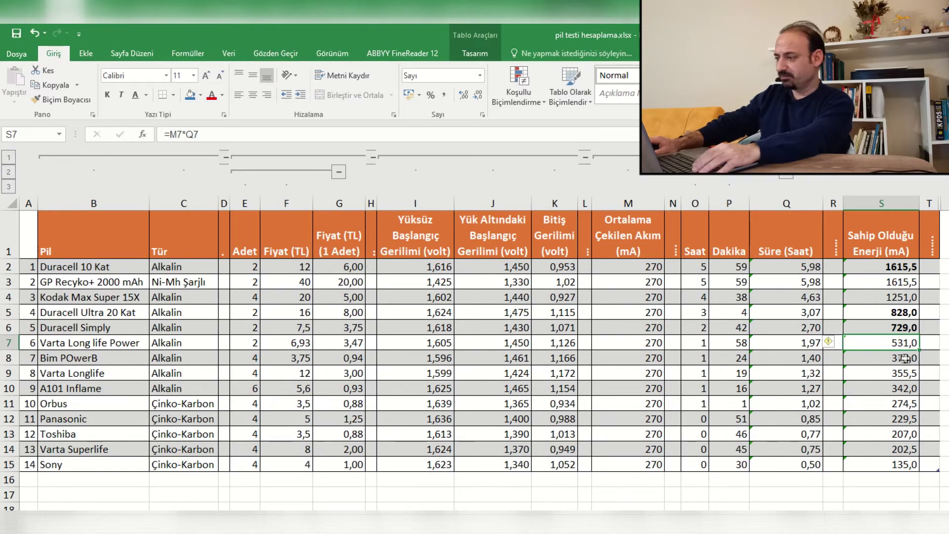
click(907, 358)
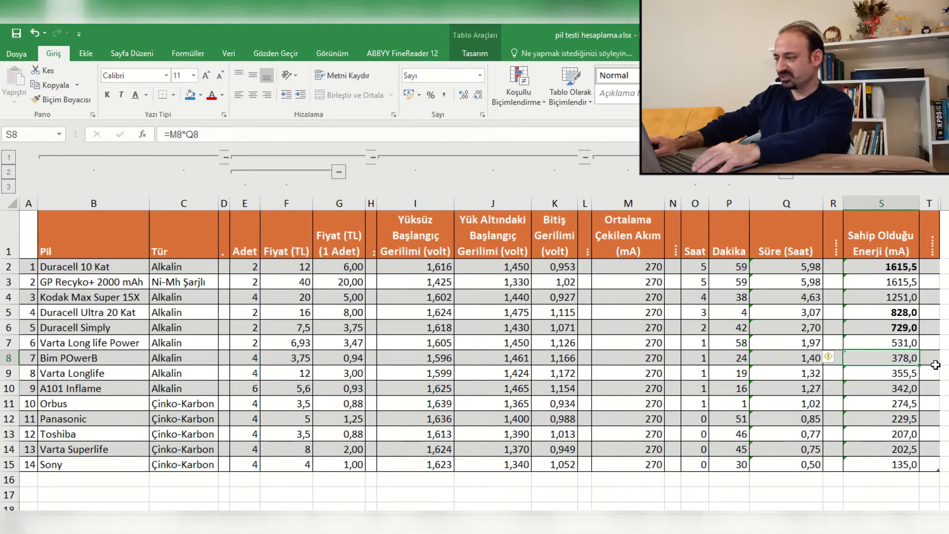
click(897, 373)
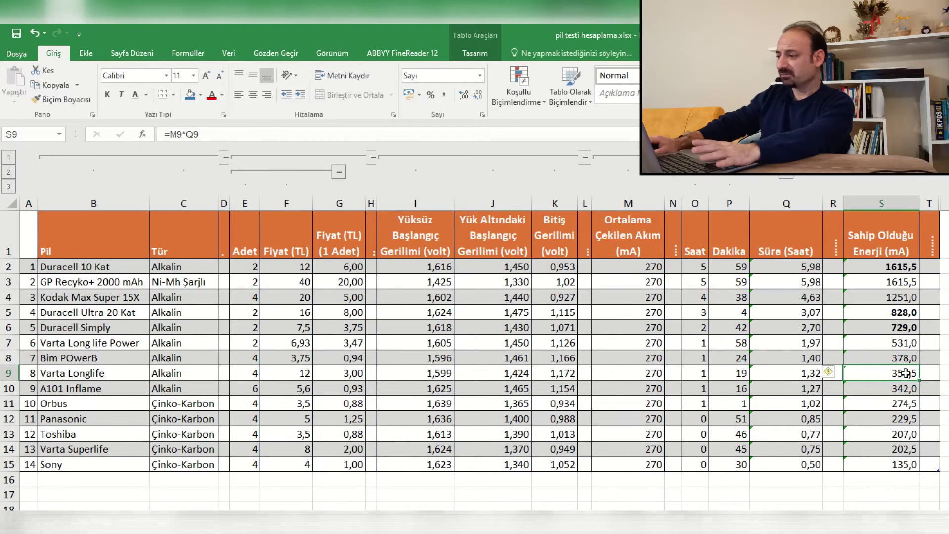
click(7, 343)
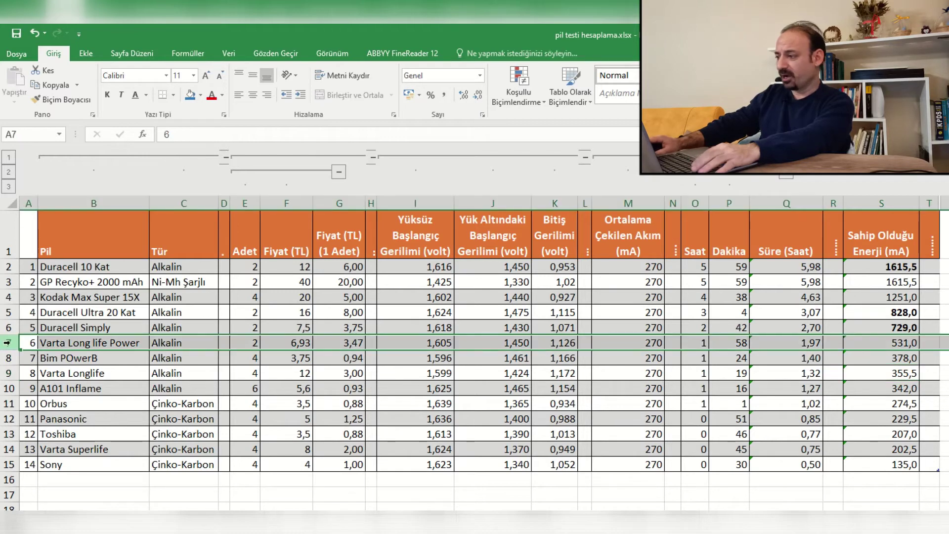
click(897, 343)
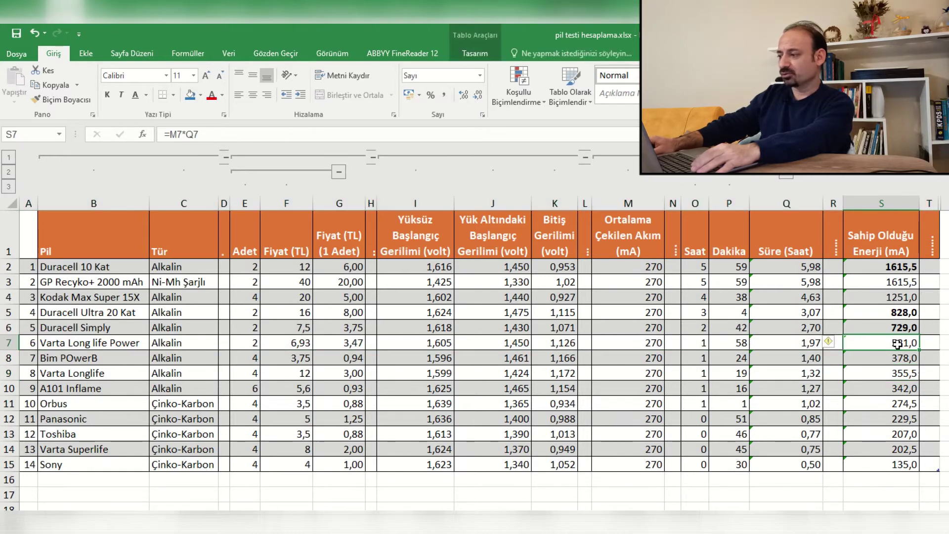
click(897, 375)
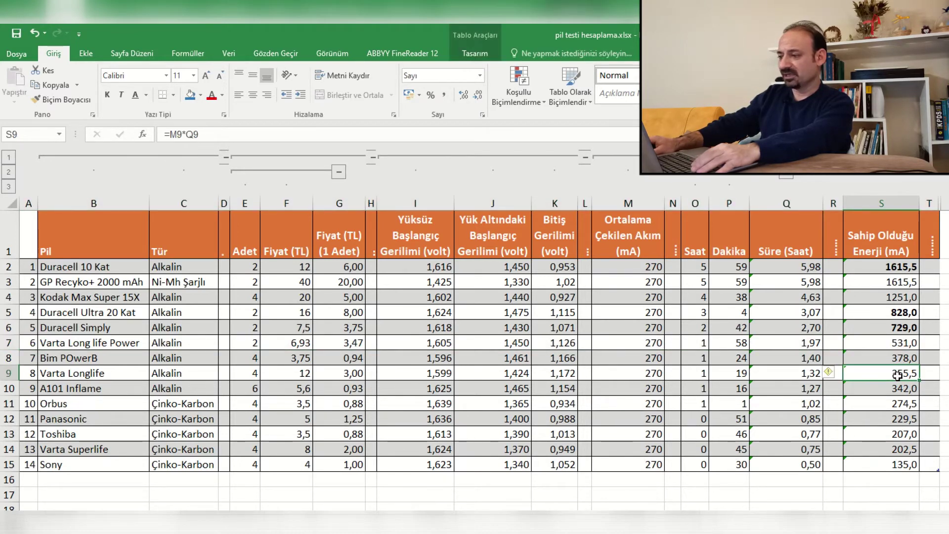